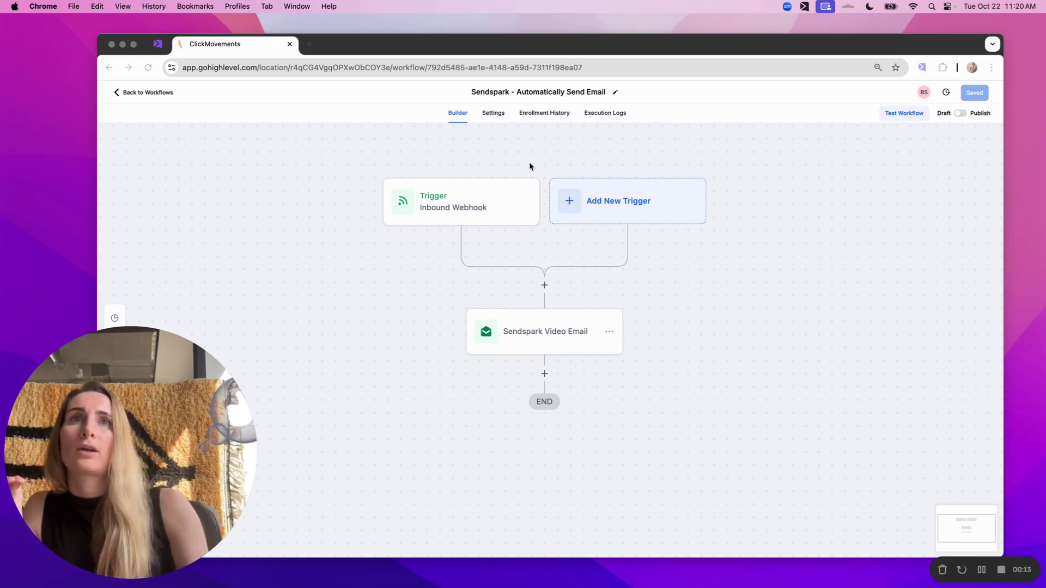
Review the Inbound Webhook trigger's mapping reference and the HighLevel webhook's settings in Sendspark
click(478, 208)
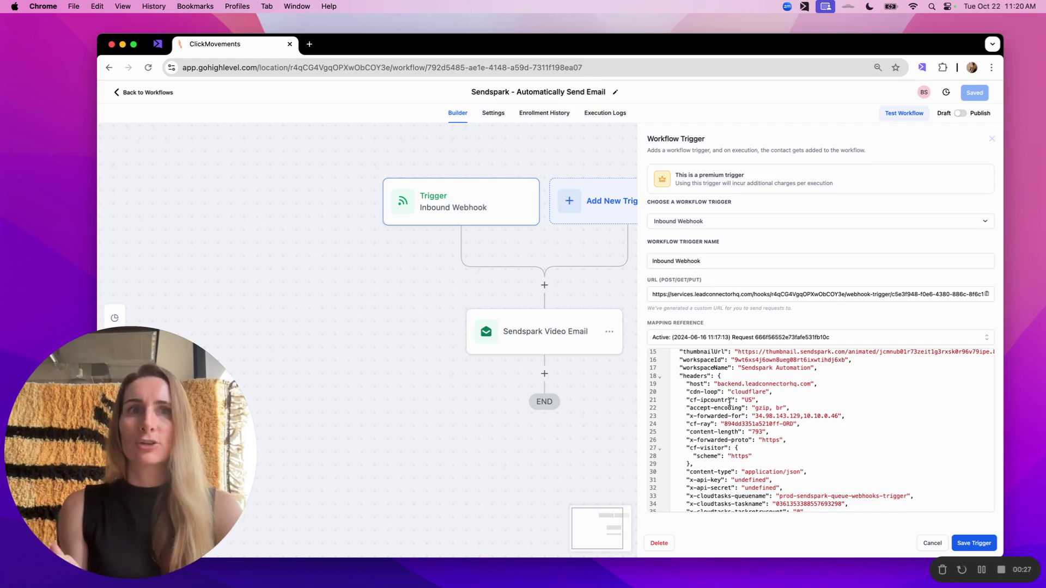
scroll(730, 402, up, 1)
scroll(730, 402, up, 5)
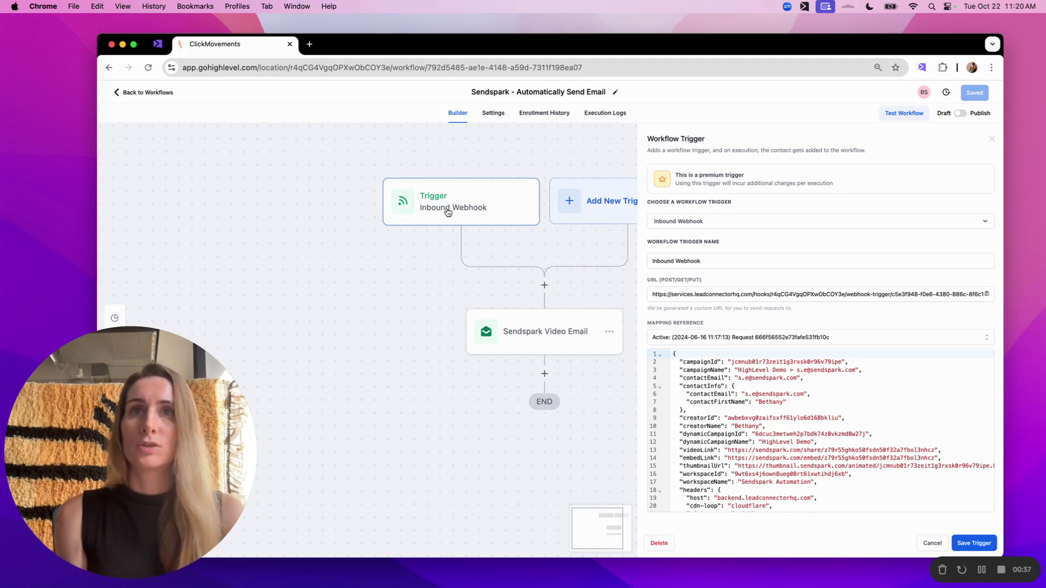
click(156, 50)
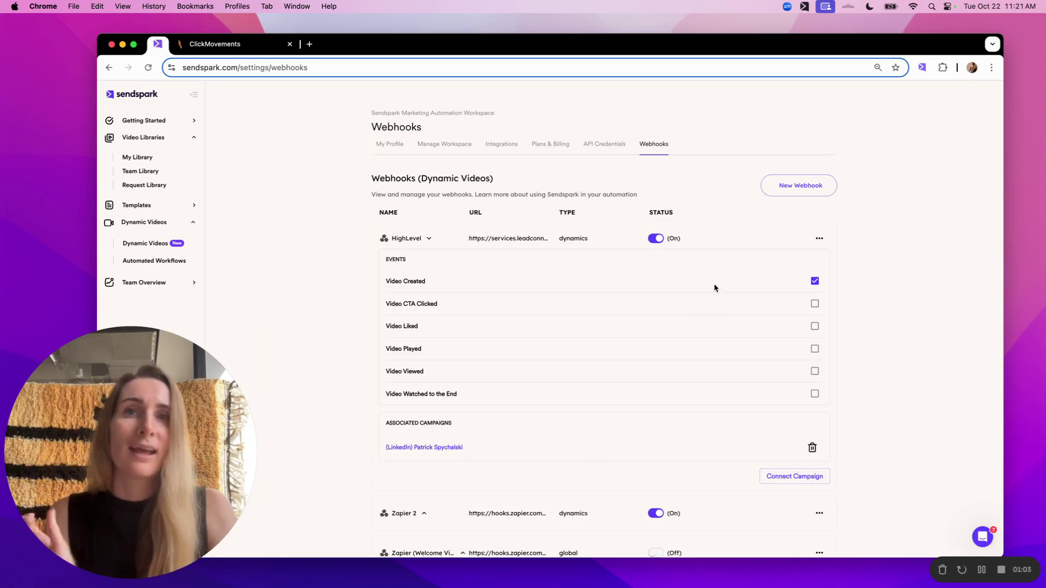
Copy the videoLink URL from the HighLevel trigger's mapping reference, open it in a new browser tab and preview the personalized video
click(267, 45)
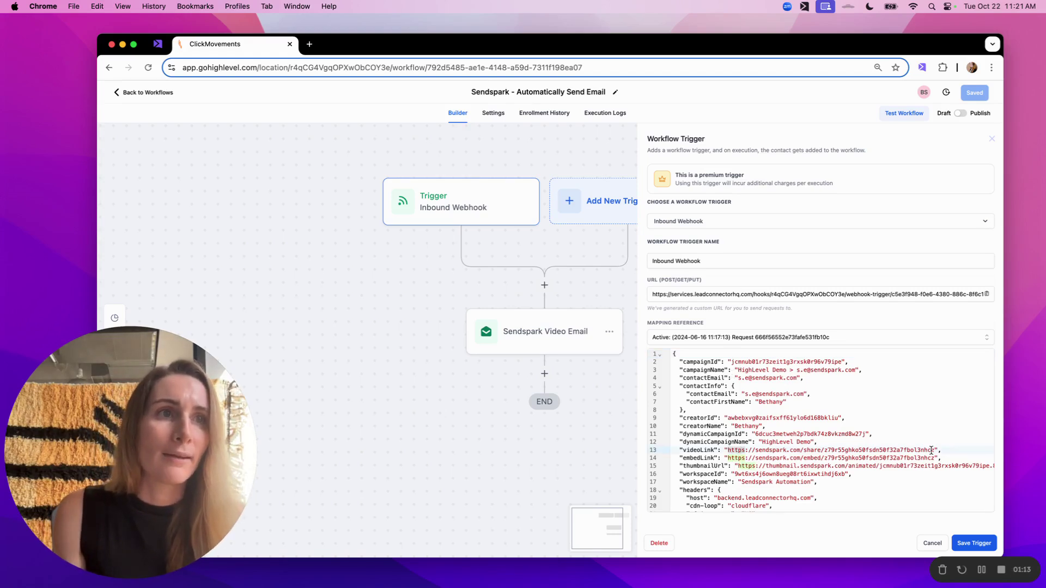
drag(934, 450, 726, 450)
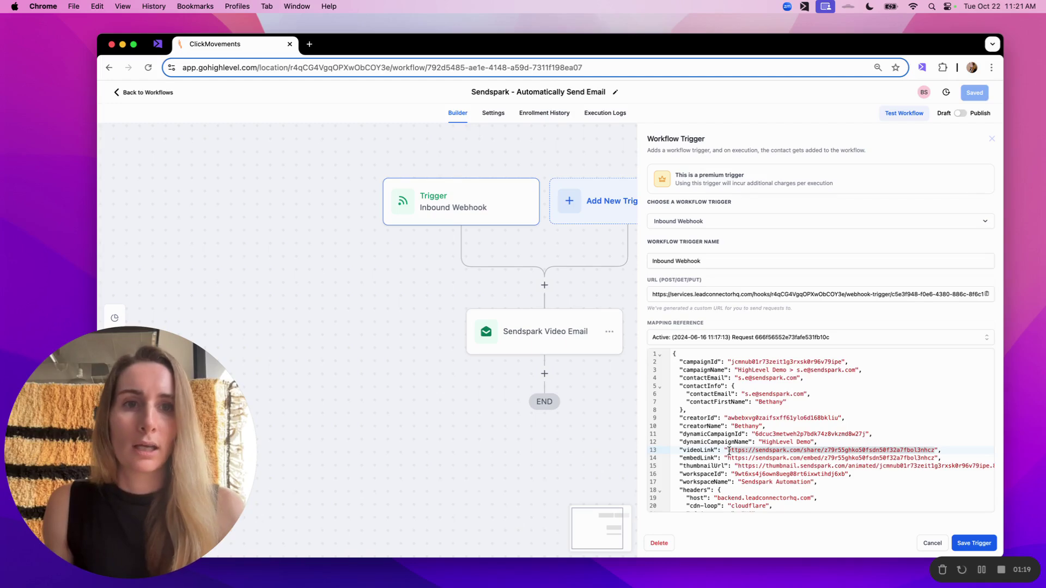
key(super+c)
key(super+t)
key(super+v)
key(Return)
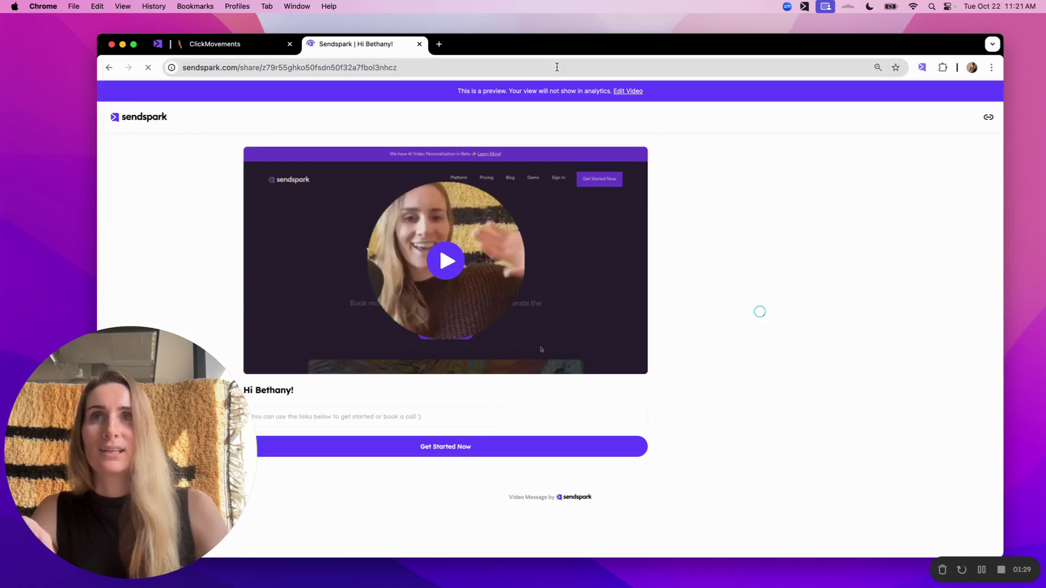
click(442, 260)
click(455, 272)
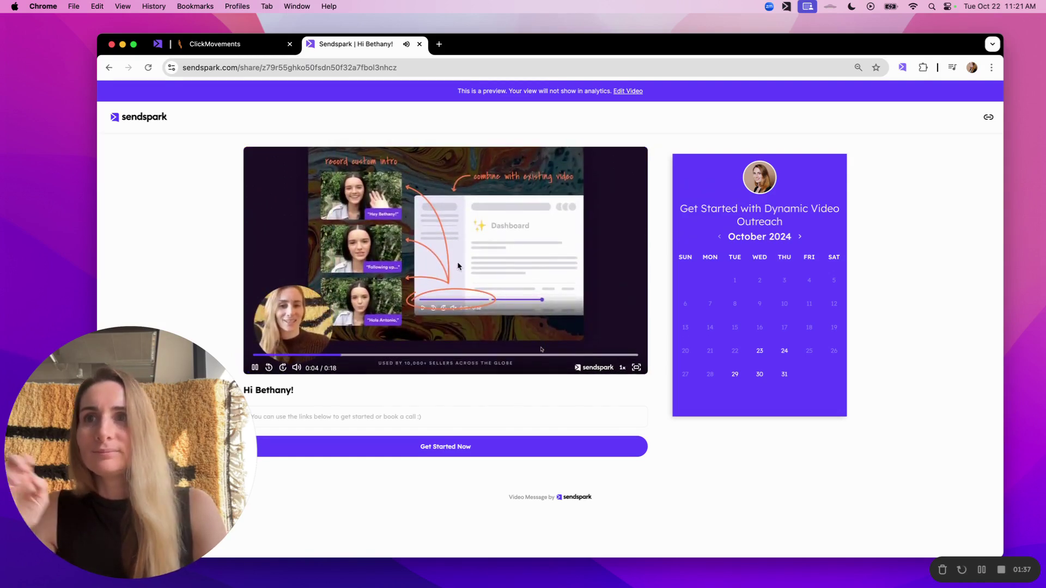
click(458, 266)
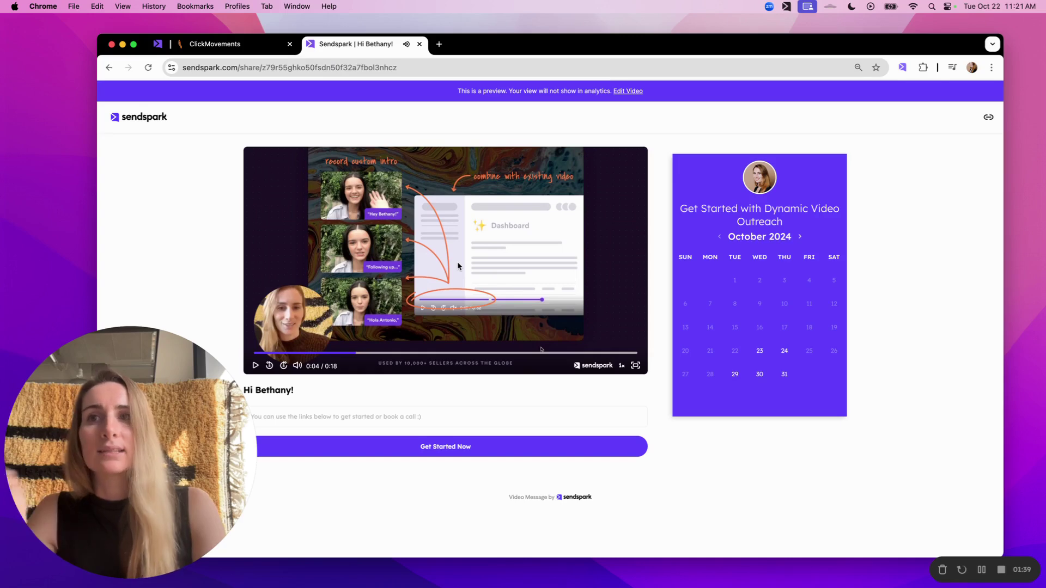
Return to the HighLevel workflow and add a Send SMS action after the Sendspark Video Email
click(218, 46)
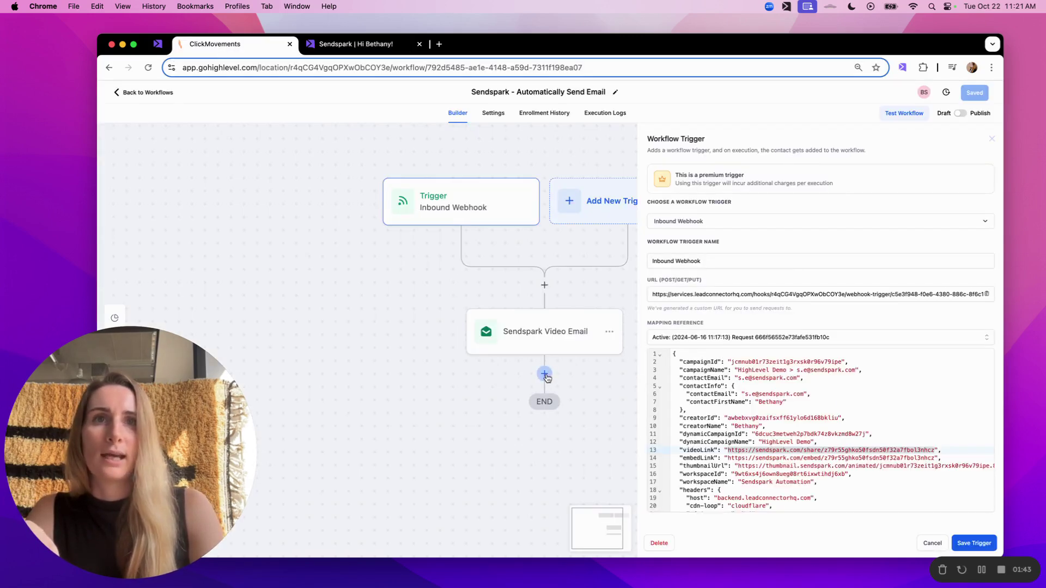
click(544, 374)
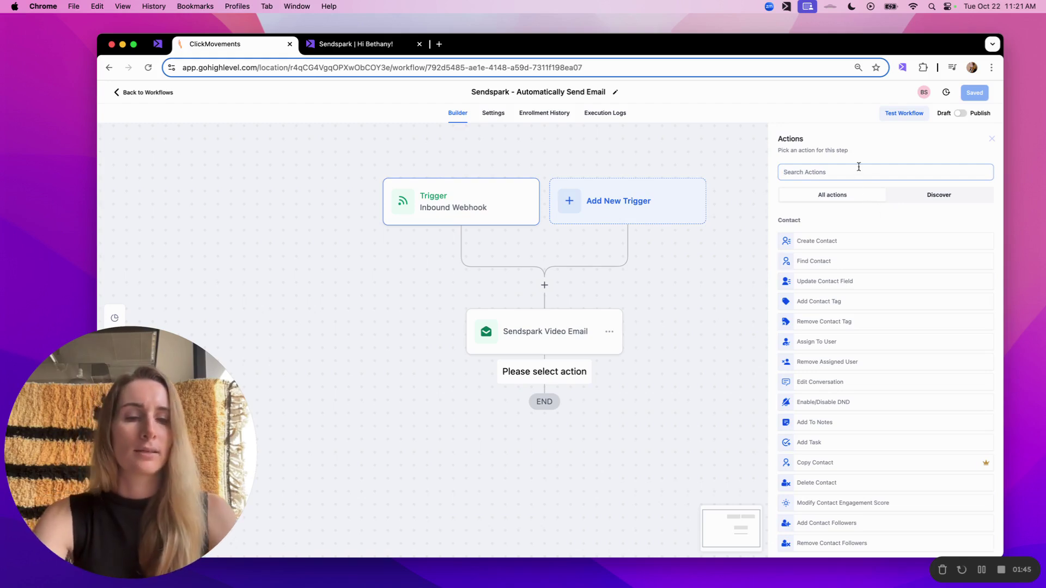
text(sms)
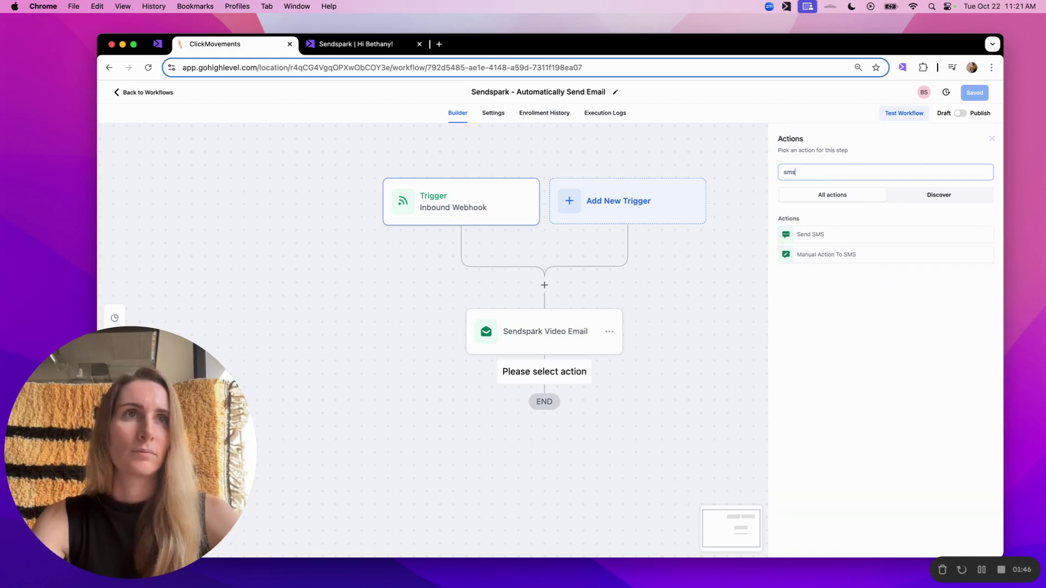
click(872, 235)
Write the SMS message "Hi {{contact.first_name}}, made you a video -", inserting the contact's first name as a custom value
click(815, 299)
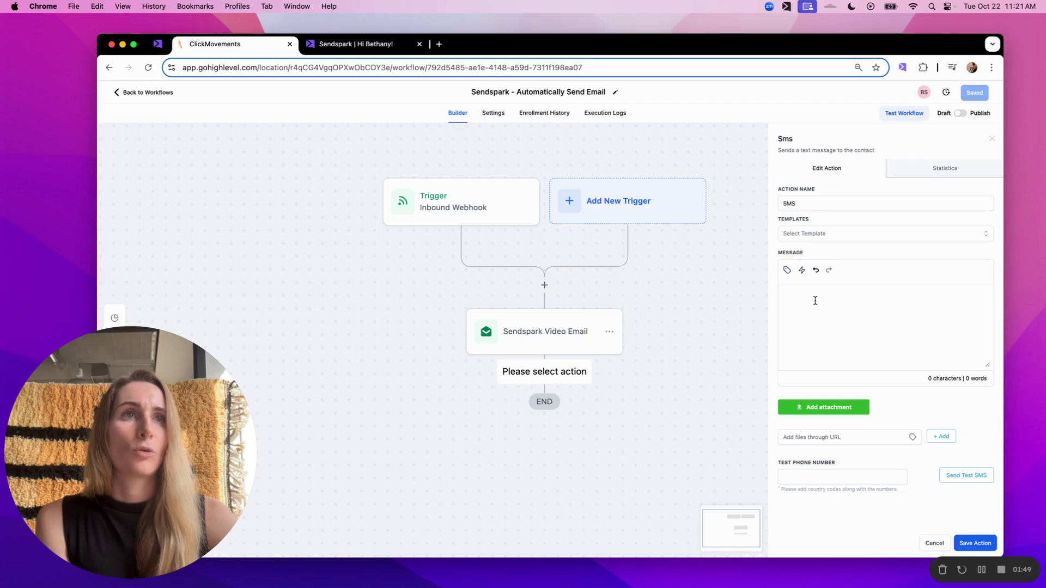
text(Hi)
click(786, 270)
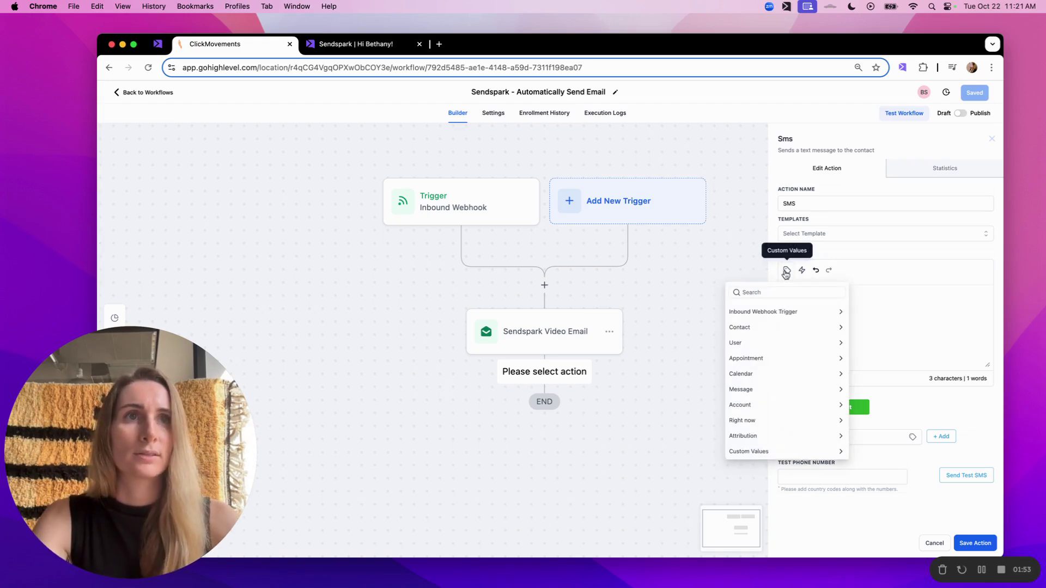
click(783, 293)
text(first nam)
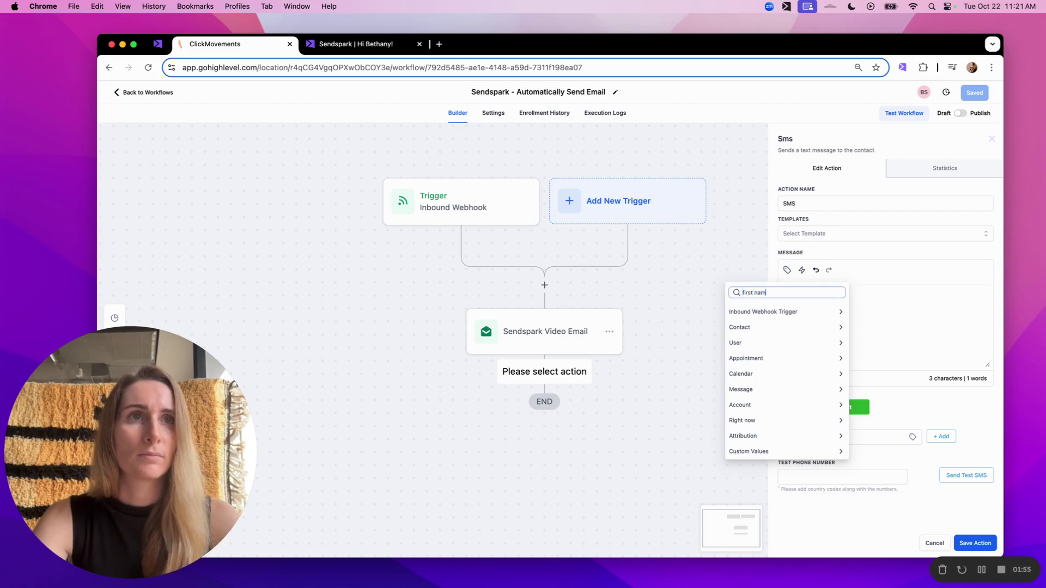
click(766, 311)
text(, made you a video -)
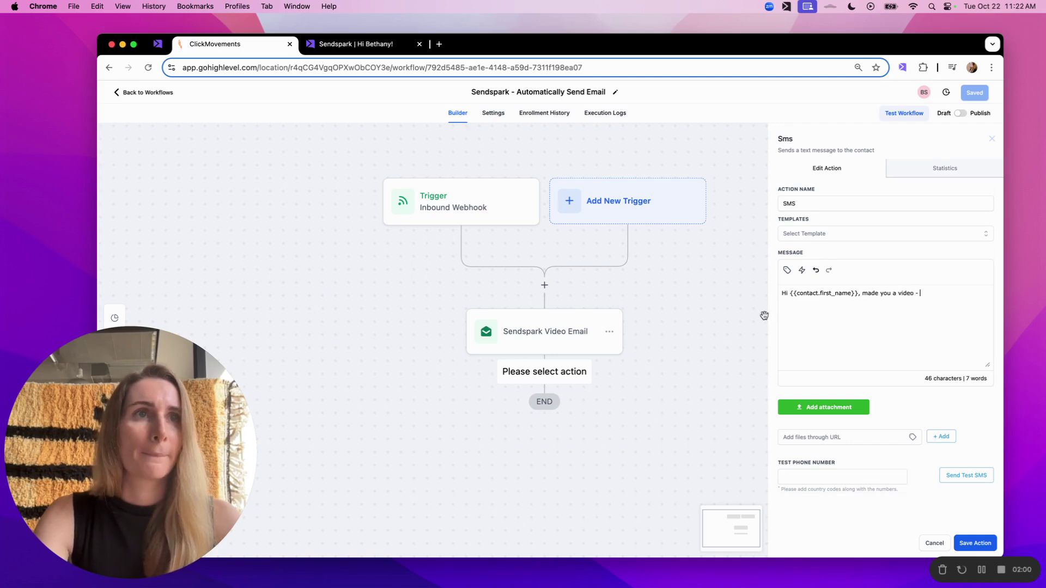
Append the Inbound Webhook Trigger's videoLink custom value to the SMS message and save the action
click(787, 270)
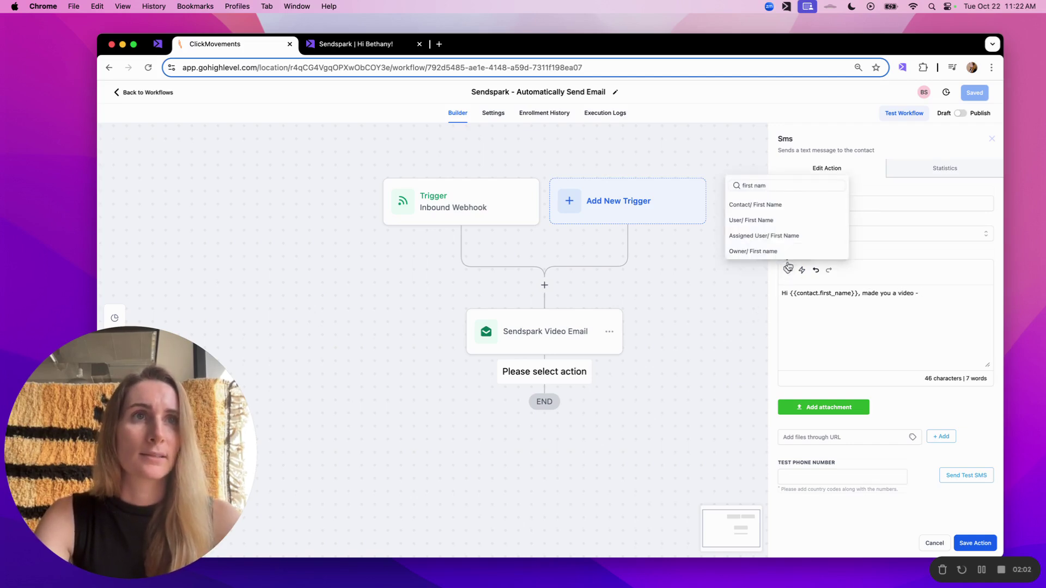
triple_click(761, 186)
key(BackSpace)
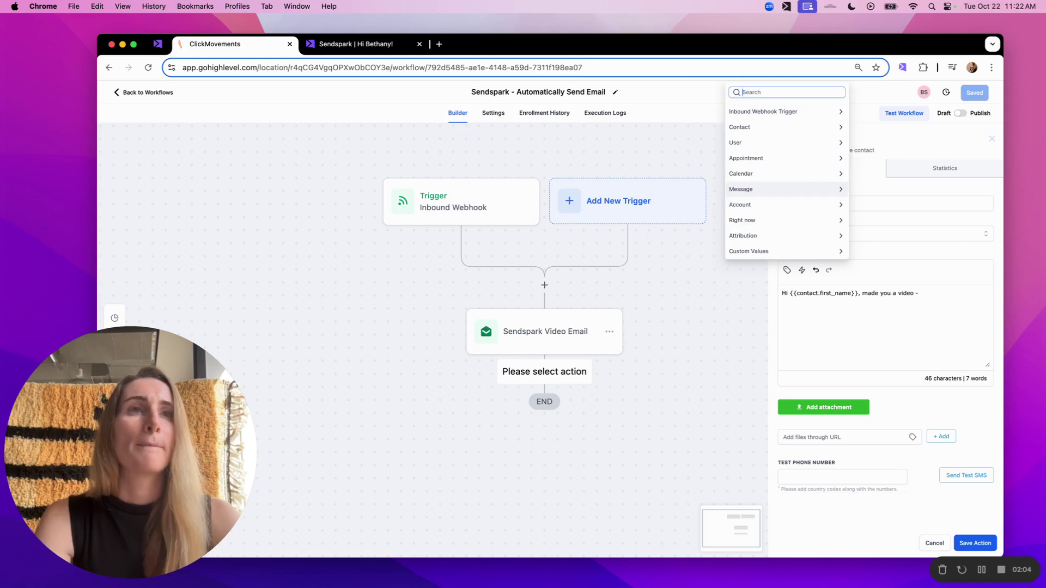
click(769, 112)
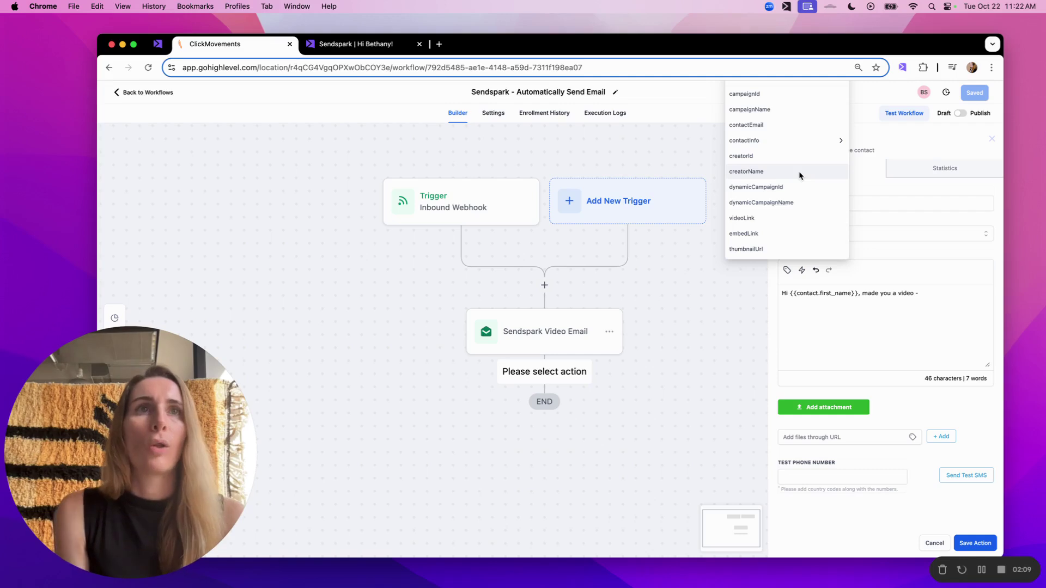
click(788, 219)
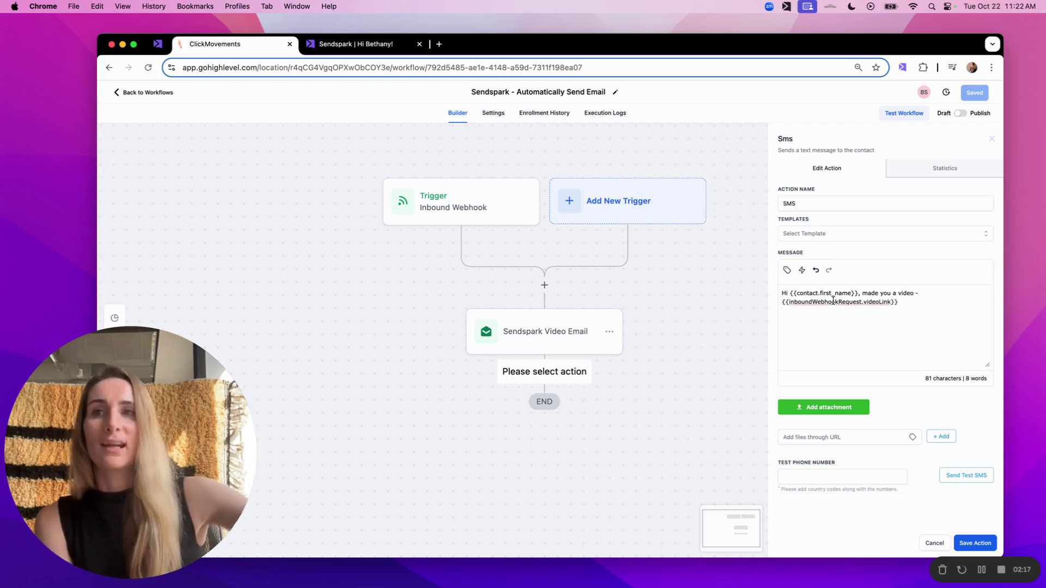
click(992, 543)
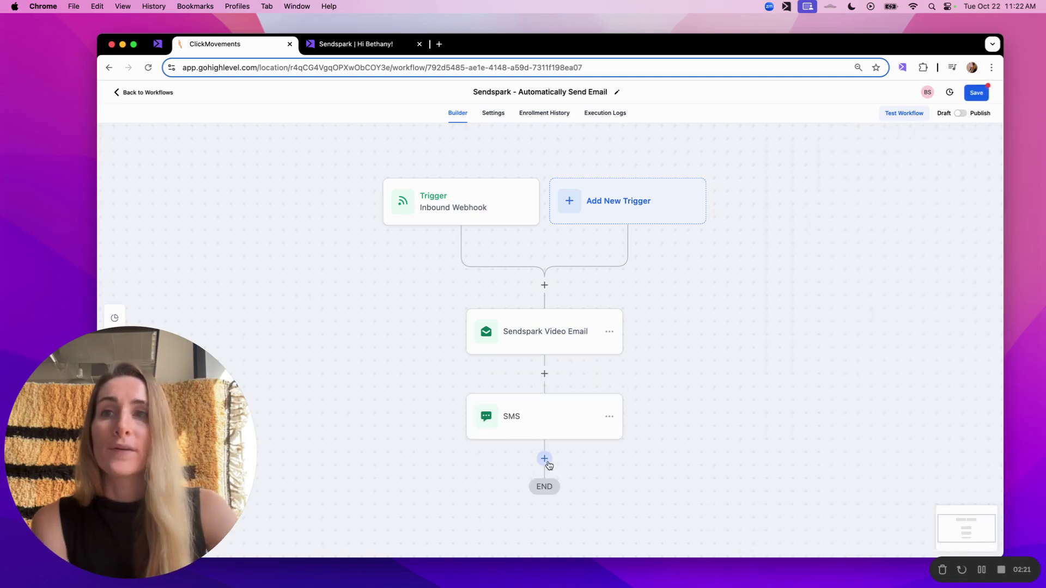
Start a WhatsApp action after the SMS and open its WhatsApp template list
click(545, 459)
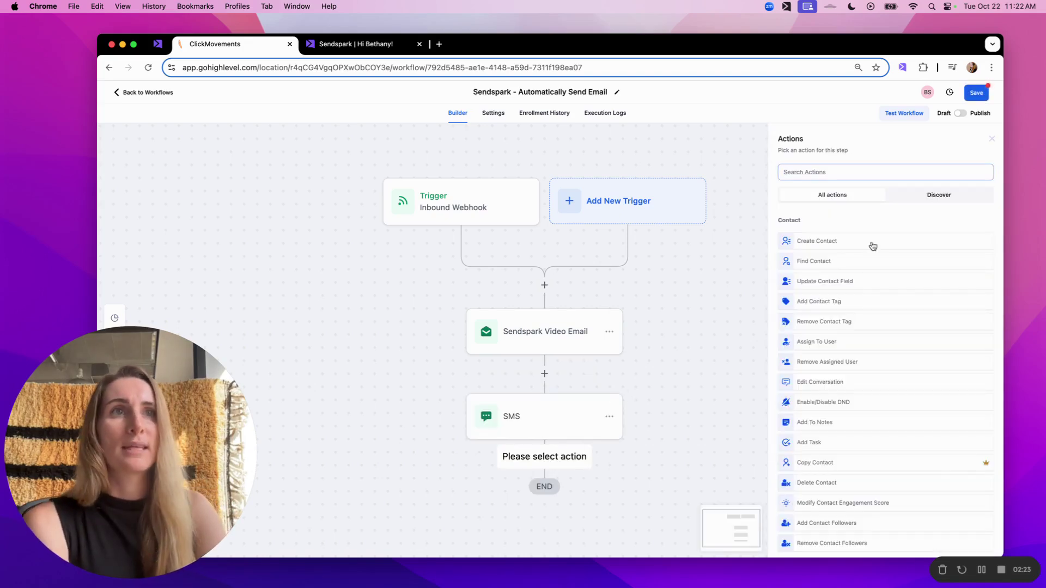
text(s)
key(BackSpace)
text(whats)
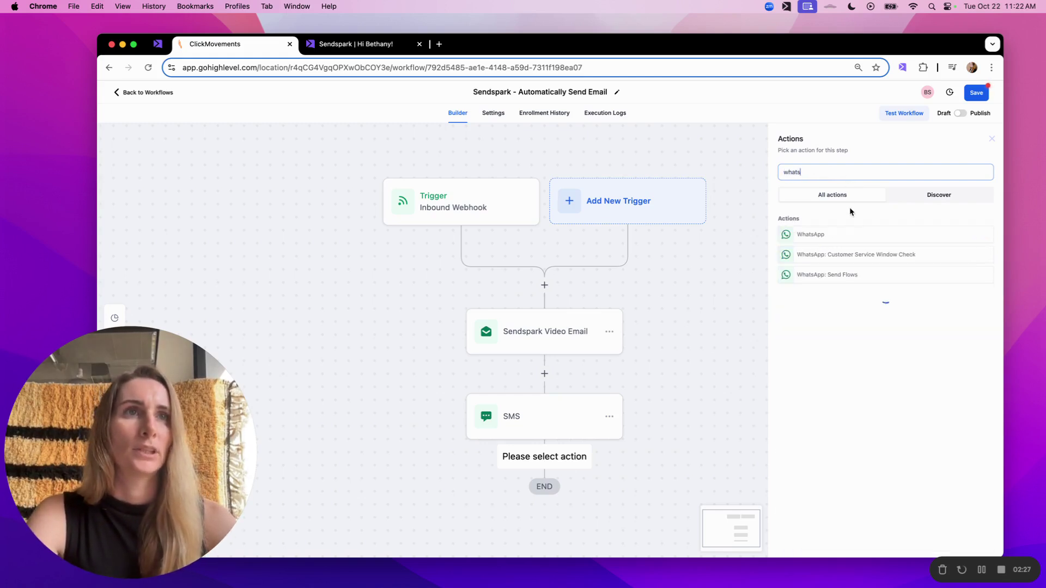
click(843, 245)
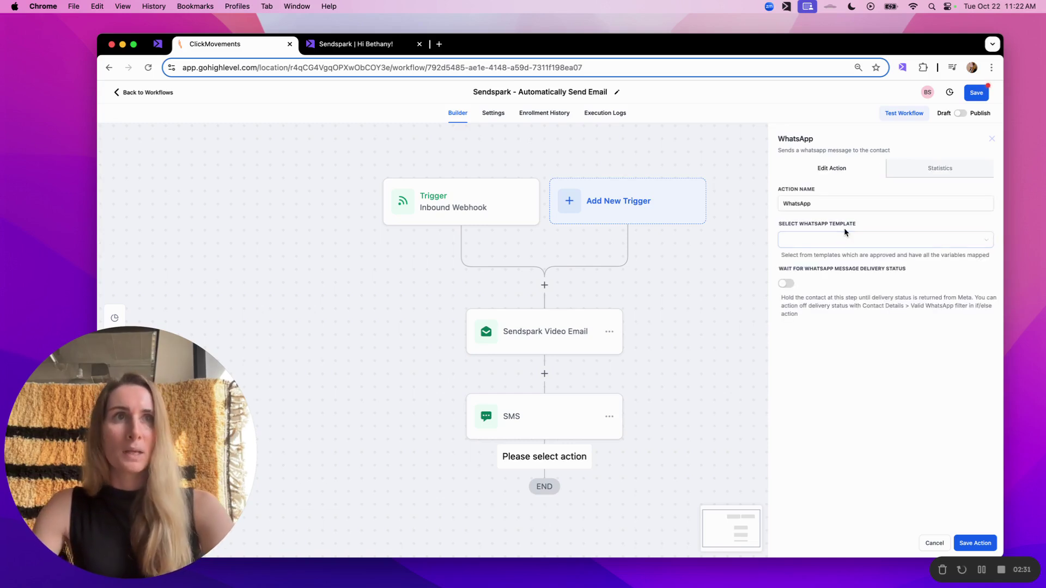
click(844, 241)
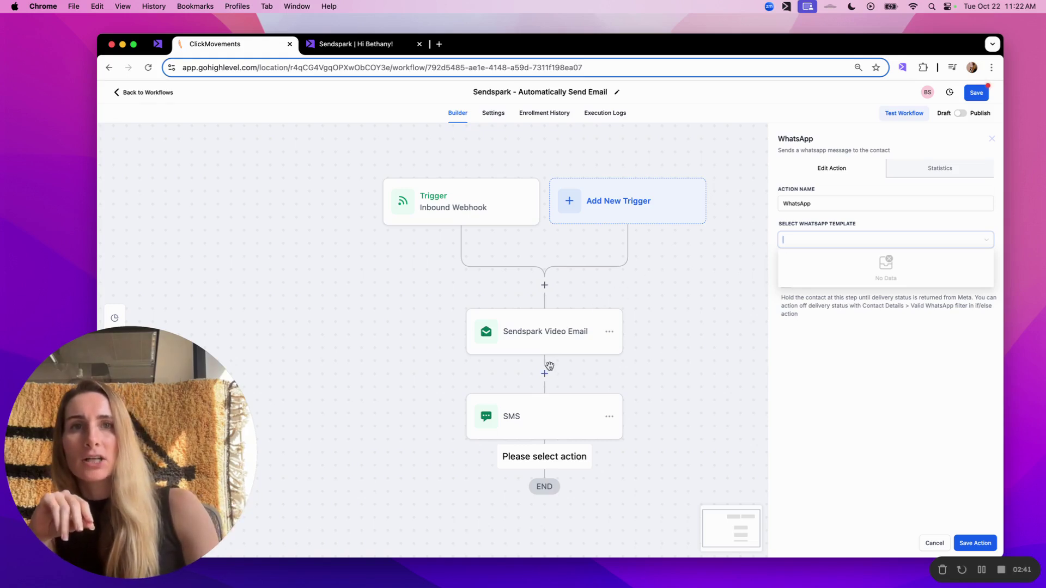
Reopen the Inbound Webhook trigger and examine the webhook fields in its mapping reference, especially the videoLink entry
click(480, 212)
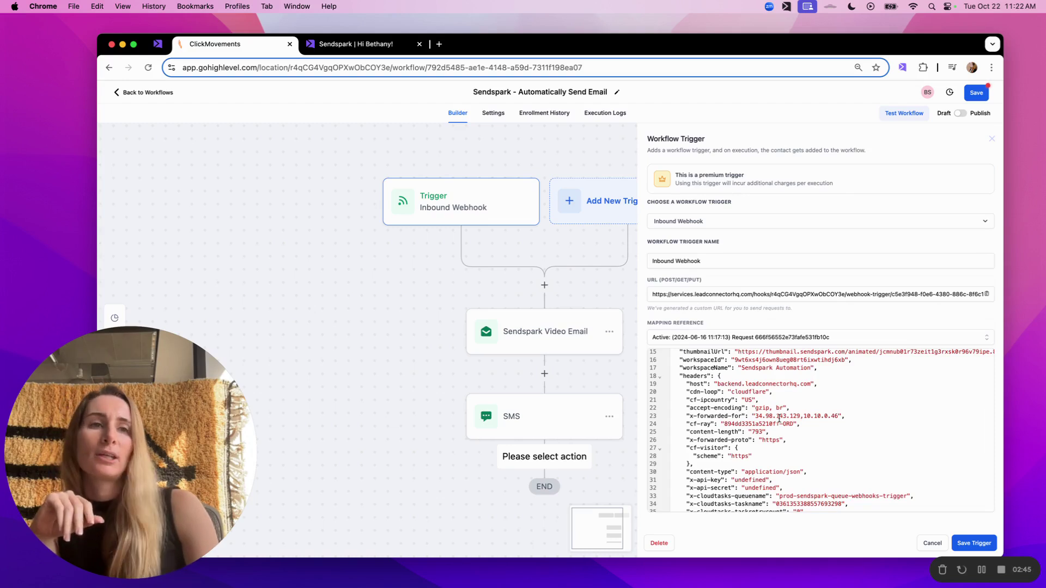
scroll(781, 460, down, 2)
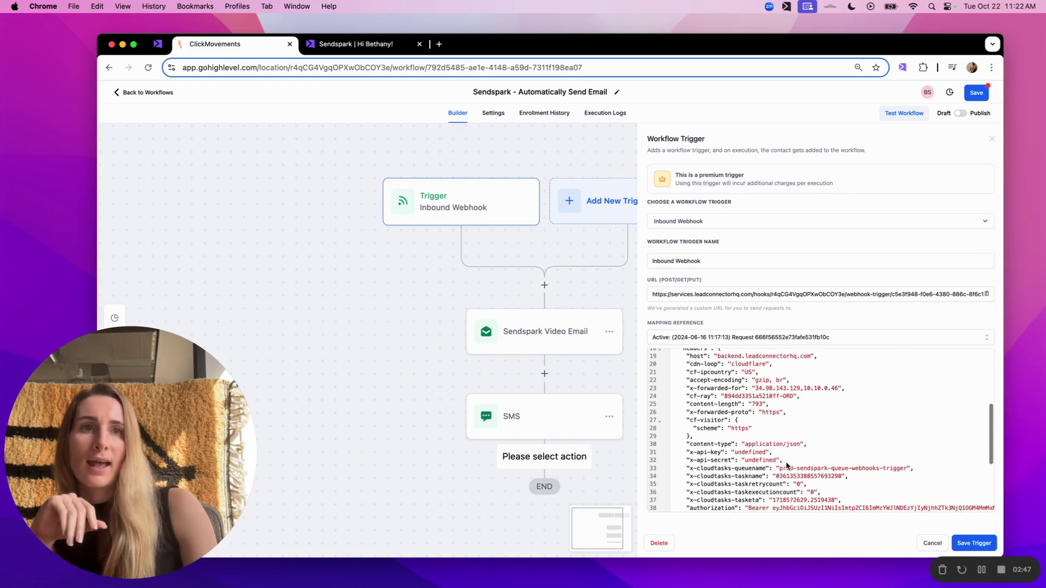
scroll(791, 414, down, 2)
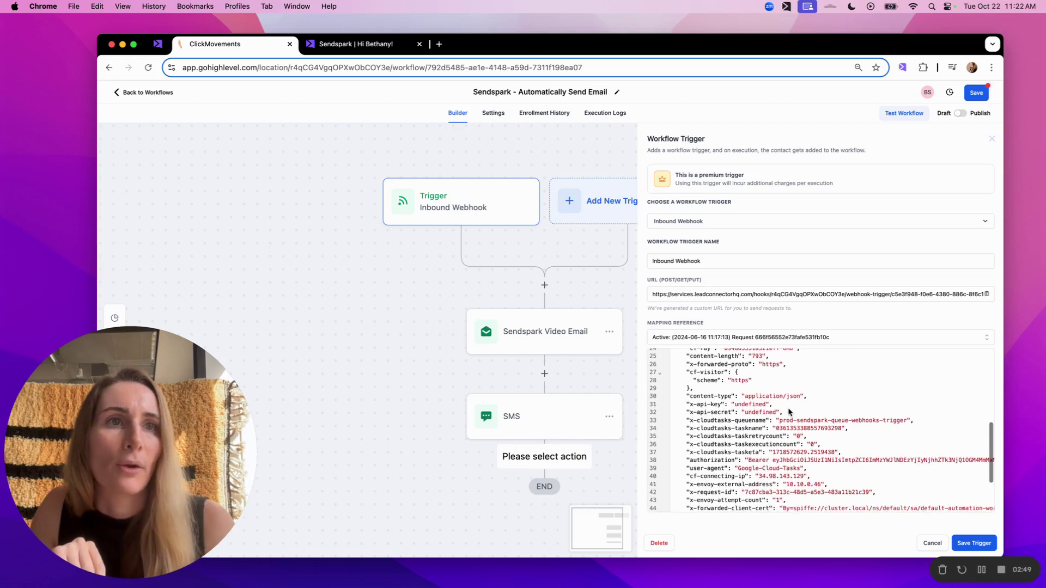
scroll(778, 418, up, 5)
scroll(777, 418, up, 3)
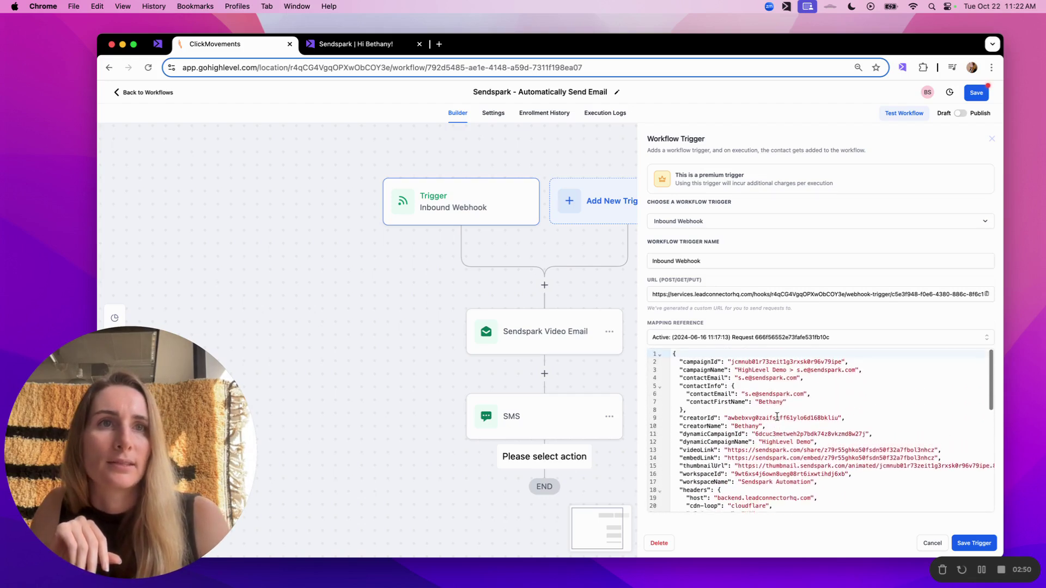
click(703, 448)
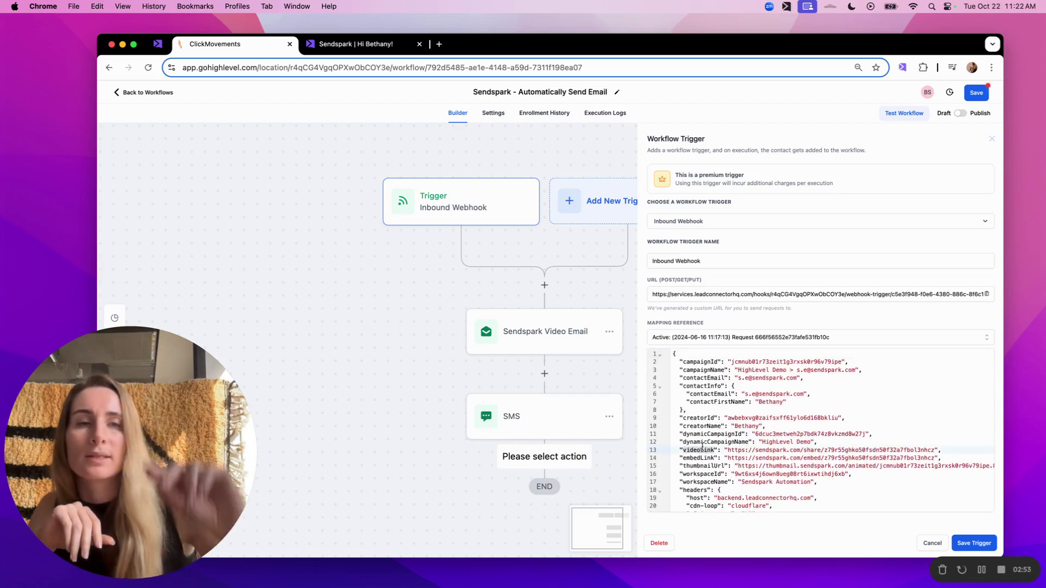